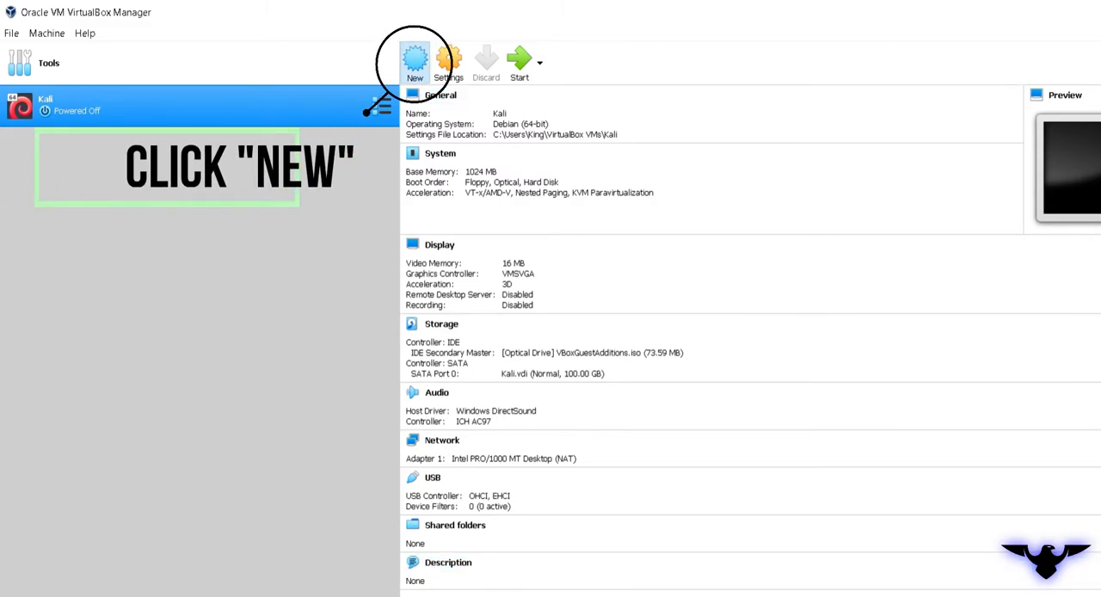
# Start a new virtual machine named Ubuntu, of type Linux, Ubuntu (64-bit), with 1024 MB of memory
pyautogui.click(414, 63)
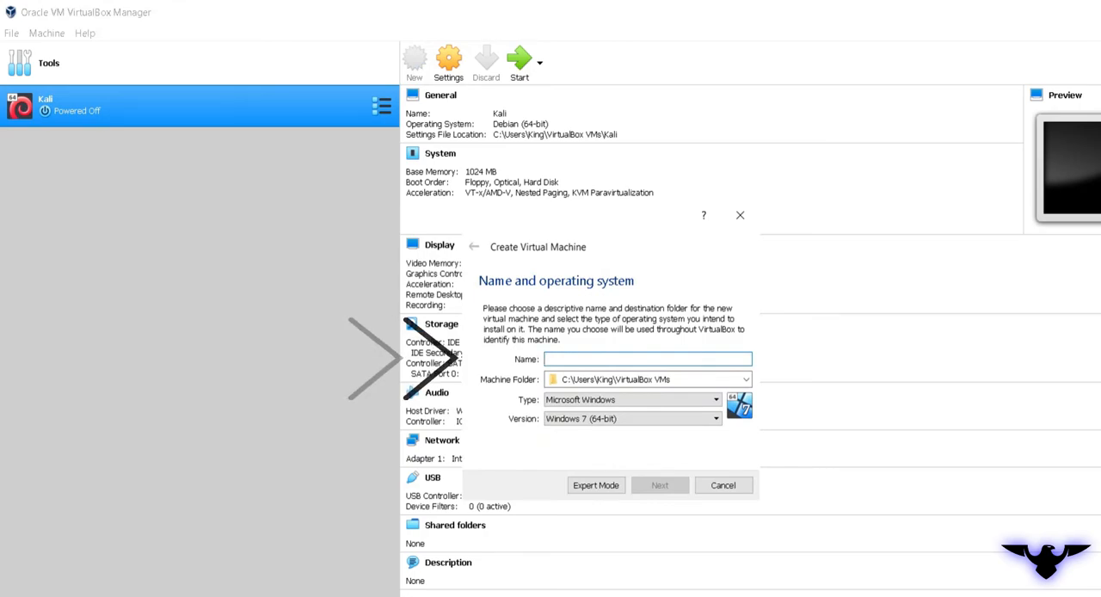
pyautogui.write('Ubuntu')
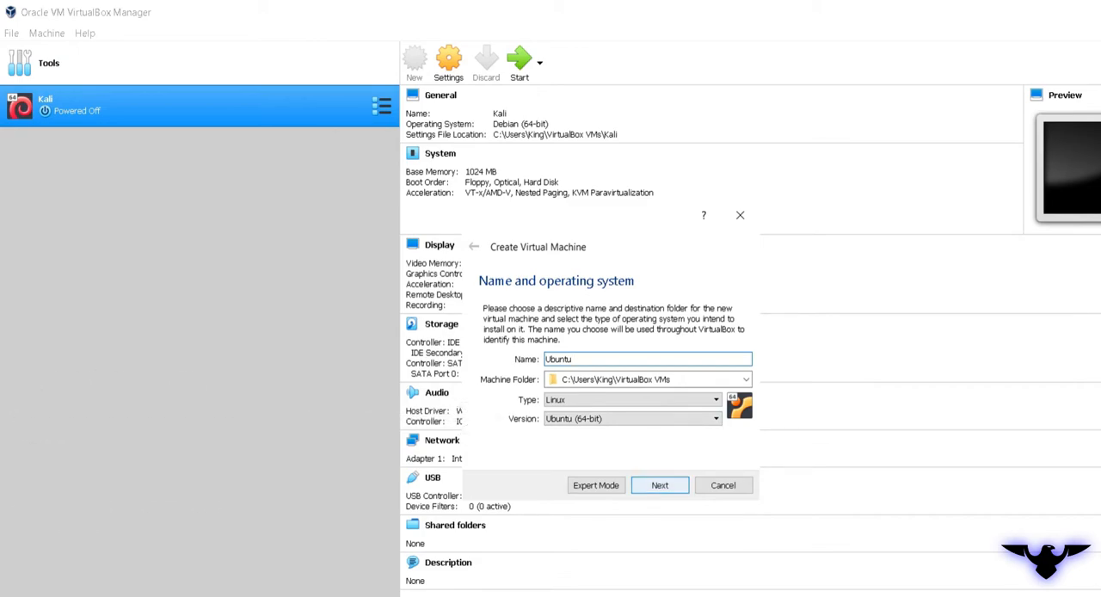
pyautogui.press('Return')
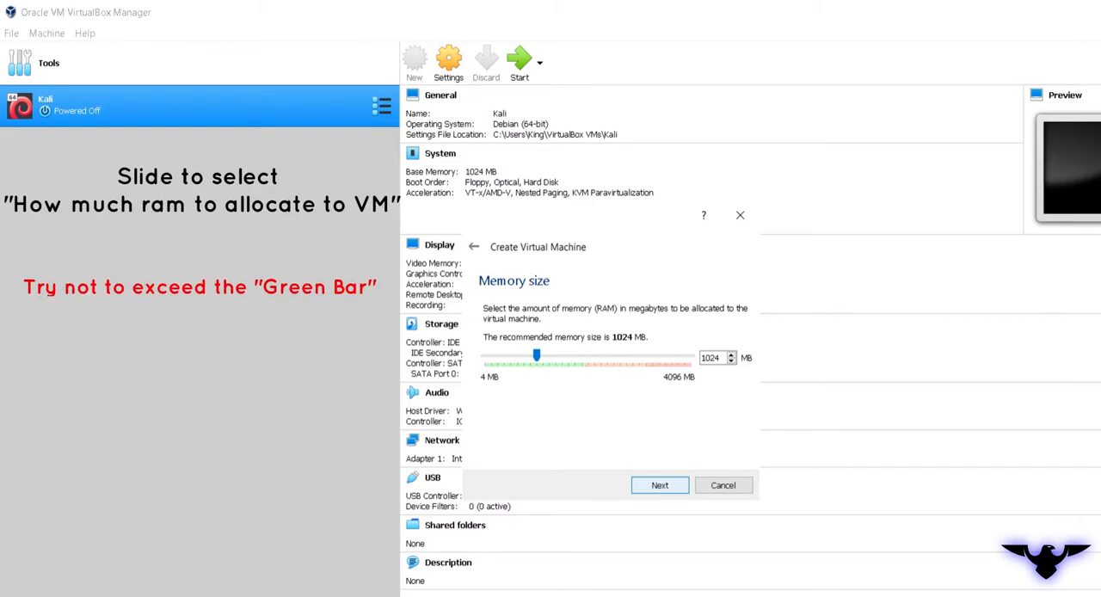
pyautogui.press('Return')
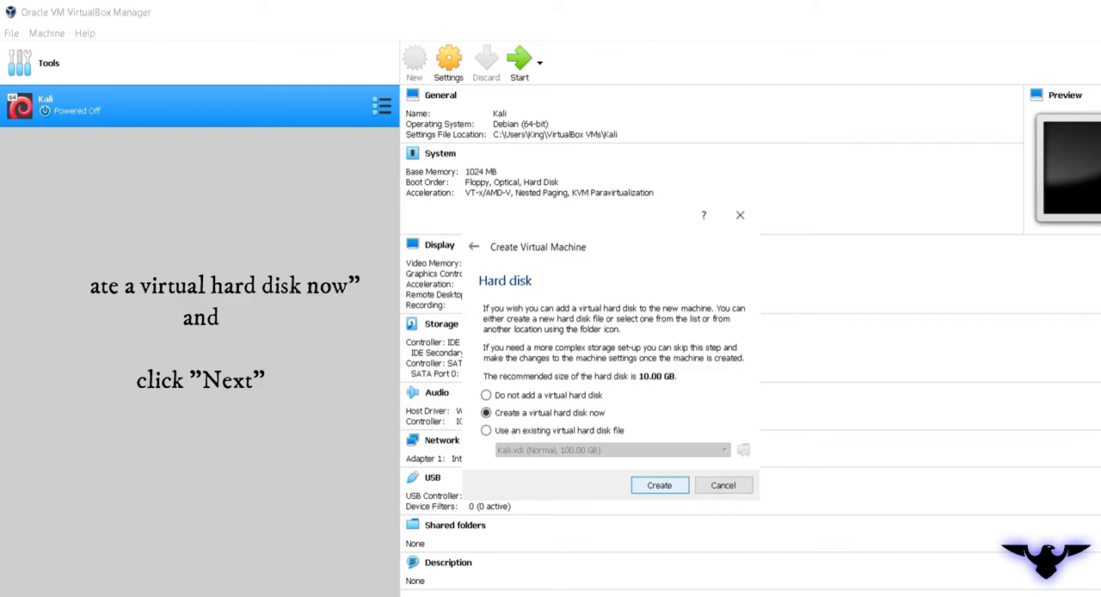
# Create a dynamically allocated VDI virtual hard disk of 80 GB for the new machine
pyautogui.press('Return')
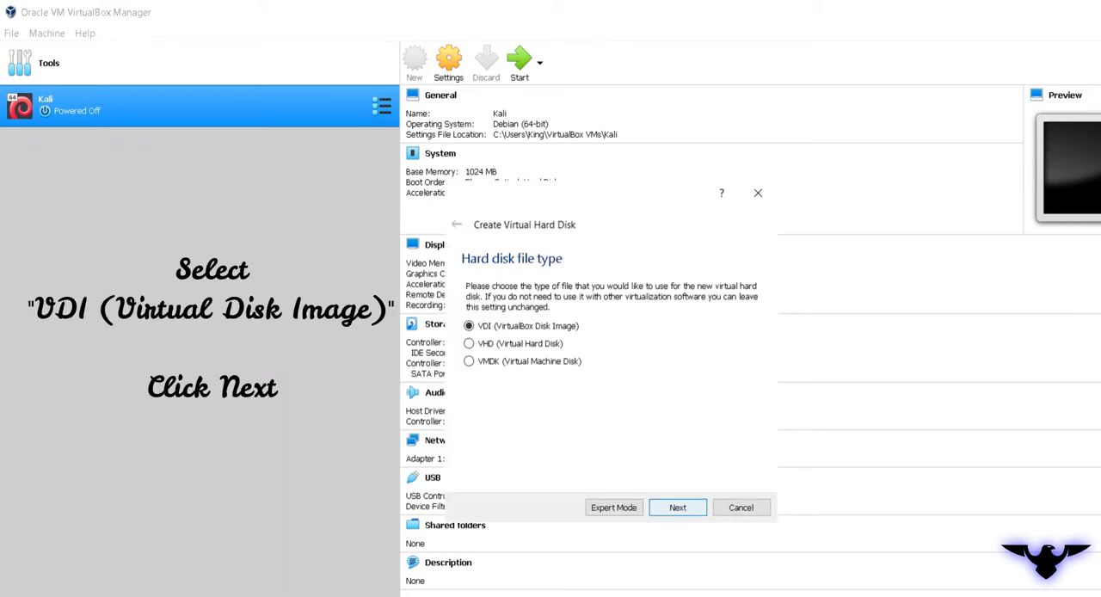
pyautogui.press('Return')
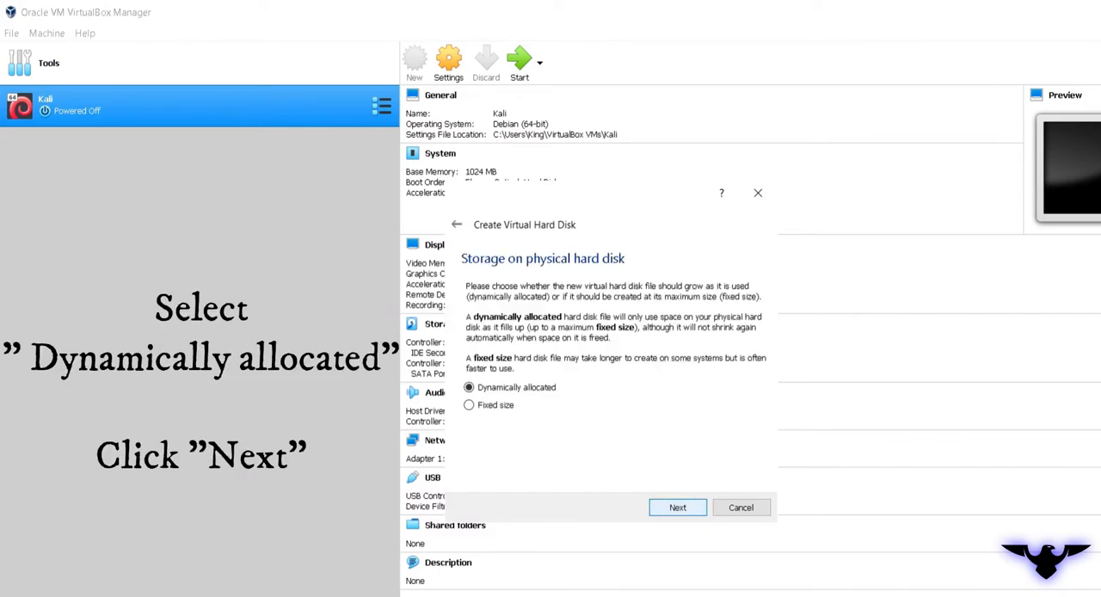
pyautogui.press('Return')
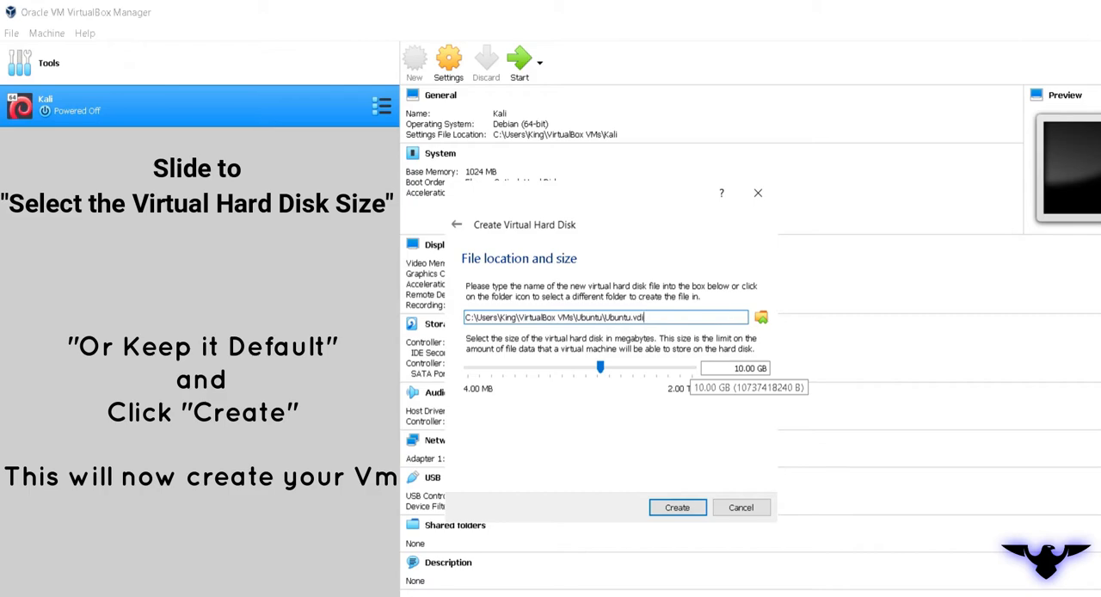
pyautogui.click(688, 367)
pyautogui.click(688, 368)
pyautogui.click(688, 367)
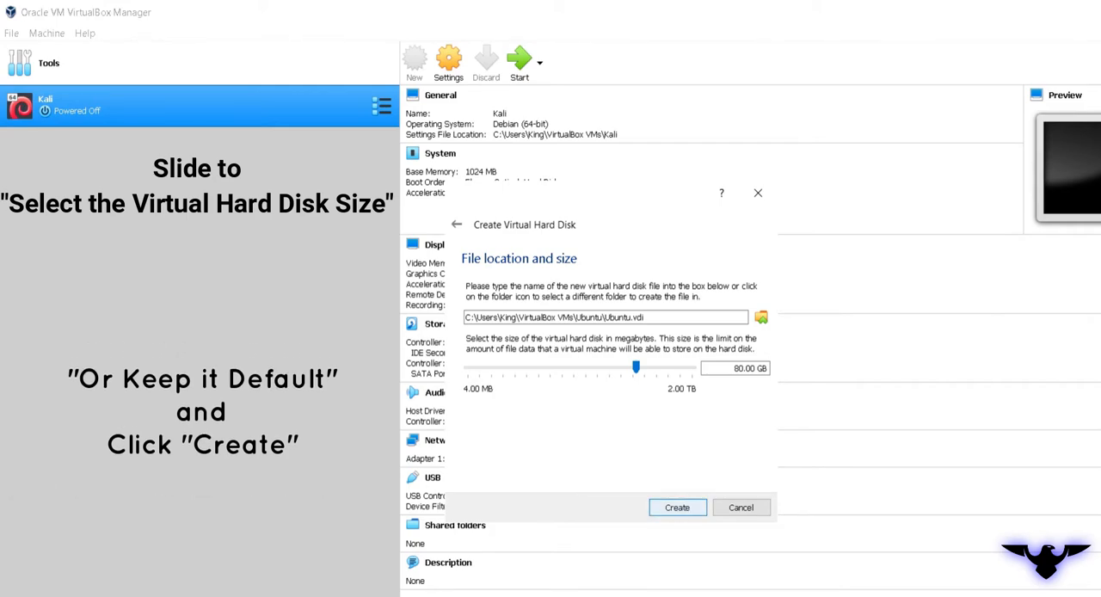
pyautogui.press('Return')
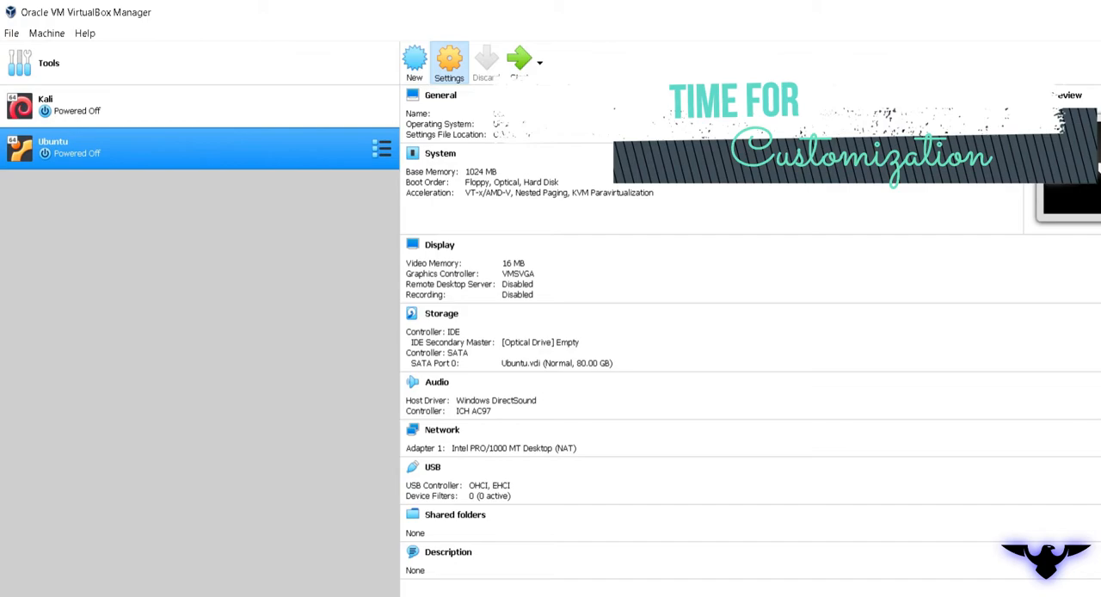
# Set the Ubuntu machine's shared clipboard and drag'n'drop to Bidirectional
pyautogui.click(449, 62)
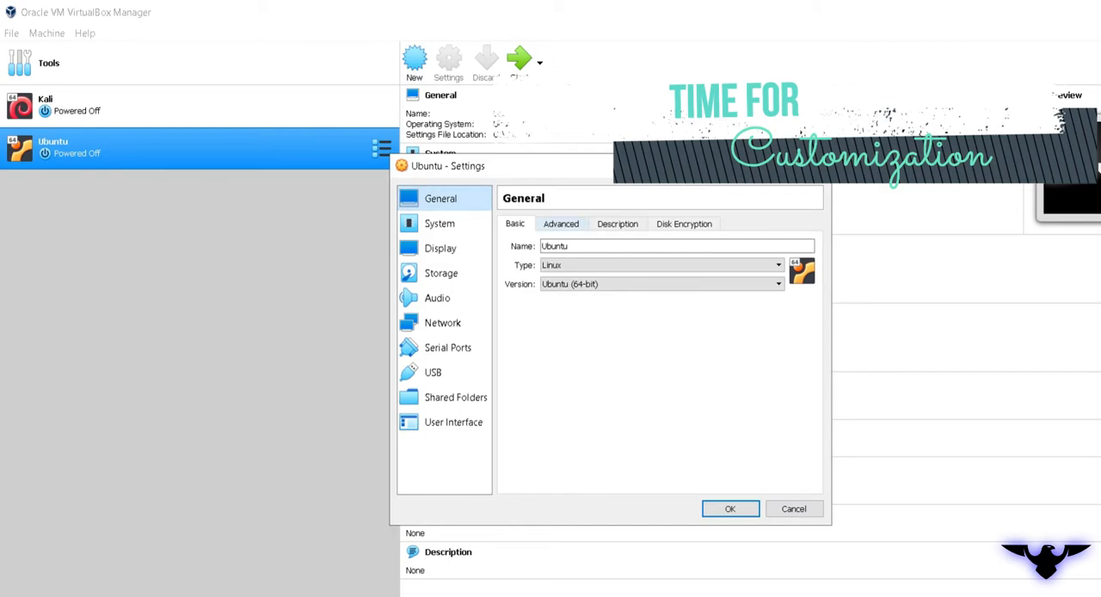
pyautogui.click(561, 224)
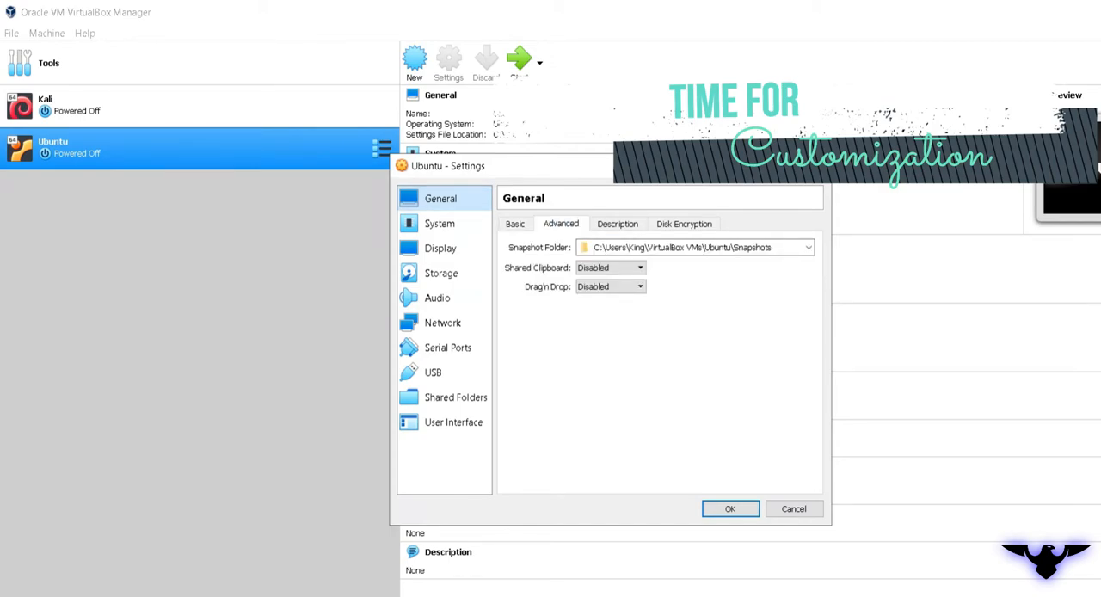
pyautogui.click(610, 268)
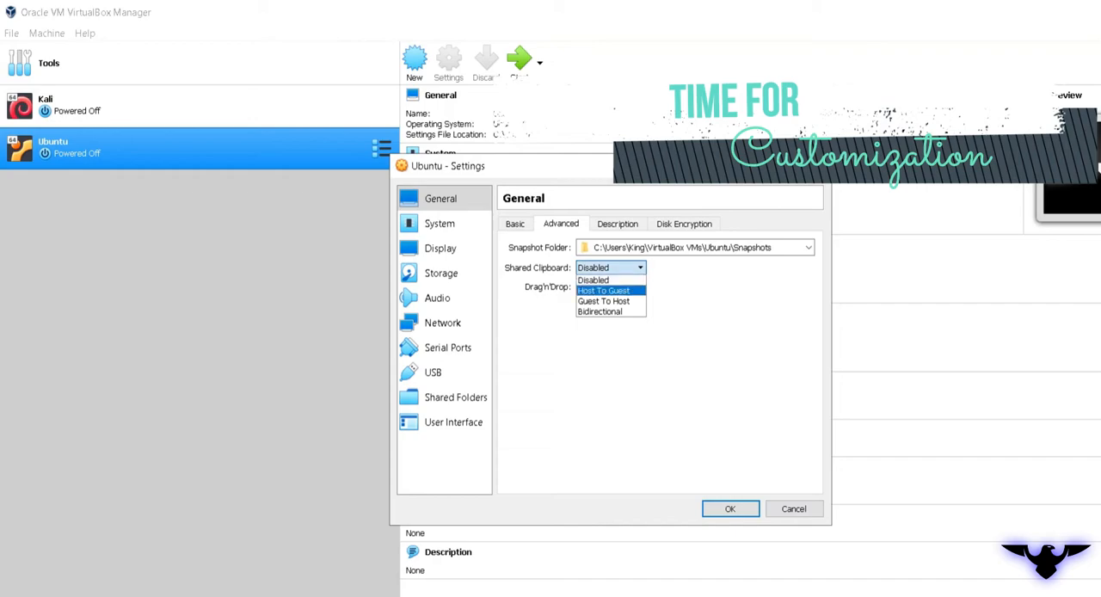
pyautogui.click(610, 311)
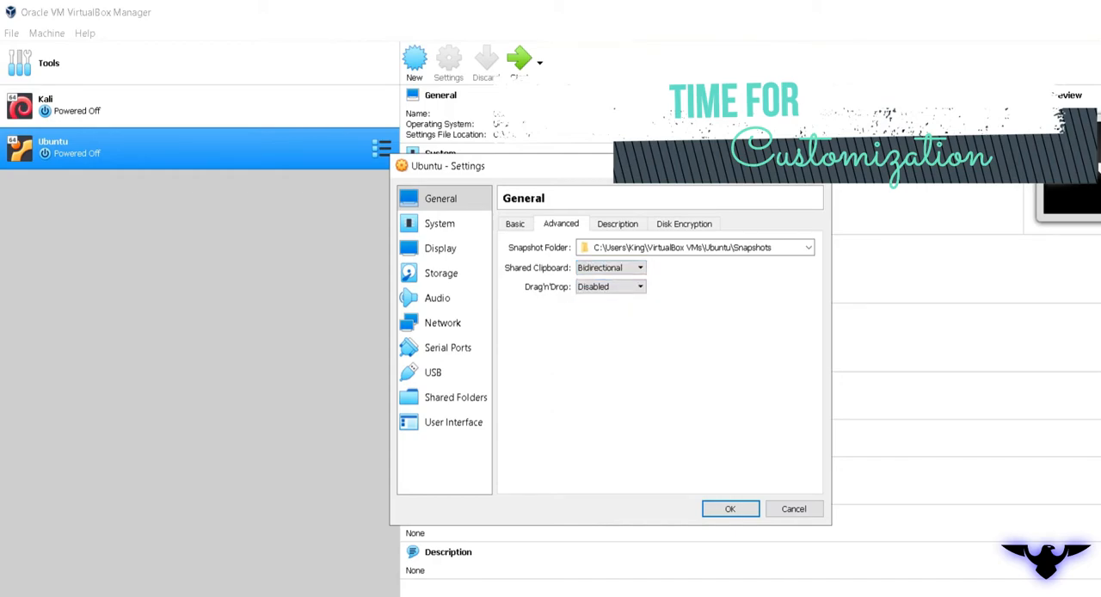
pyautogui.click(610, 286)
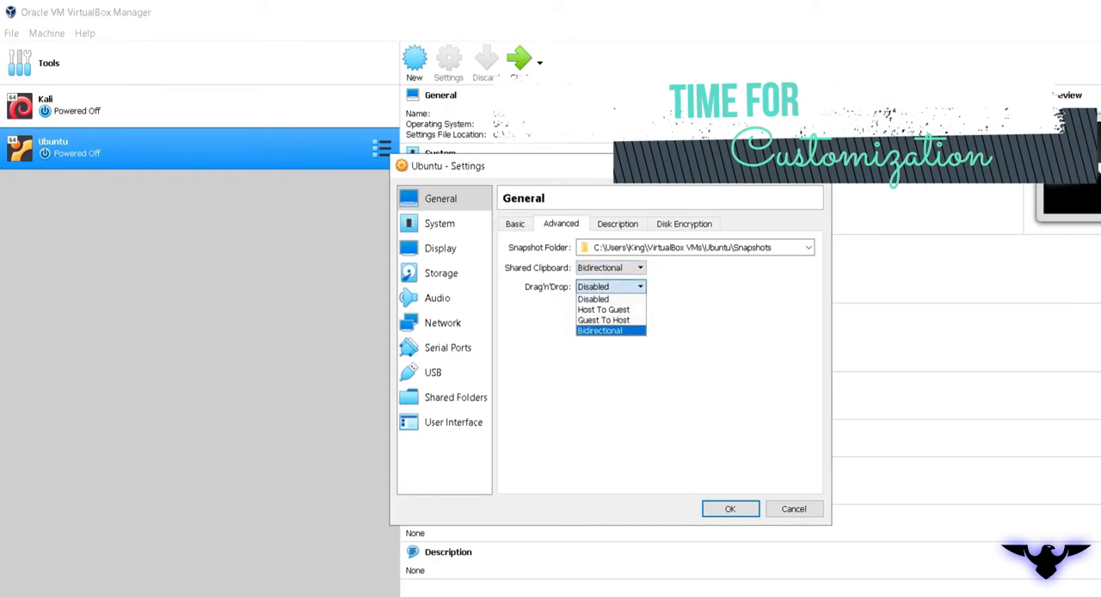
pyautogui.click(609, 330)
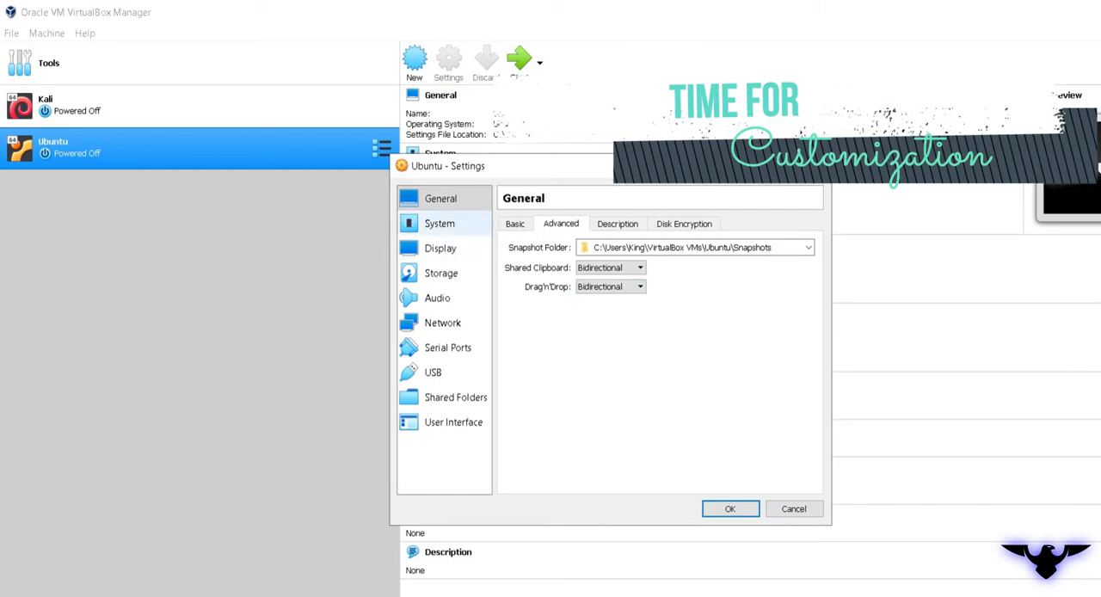
# Enable PAE/NX for the Ubuntu machine's processor, and review its acceleration and display settings
pyautogui.click(439, 224)
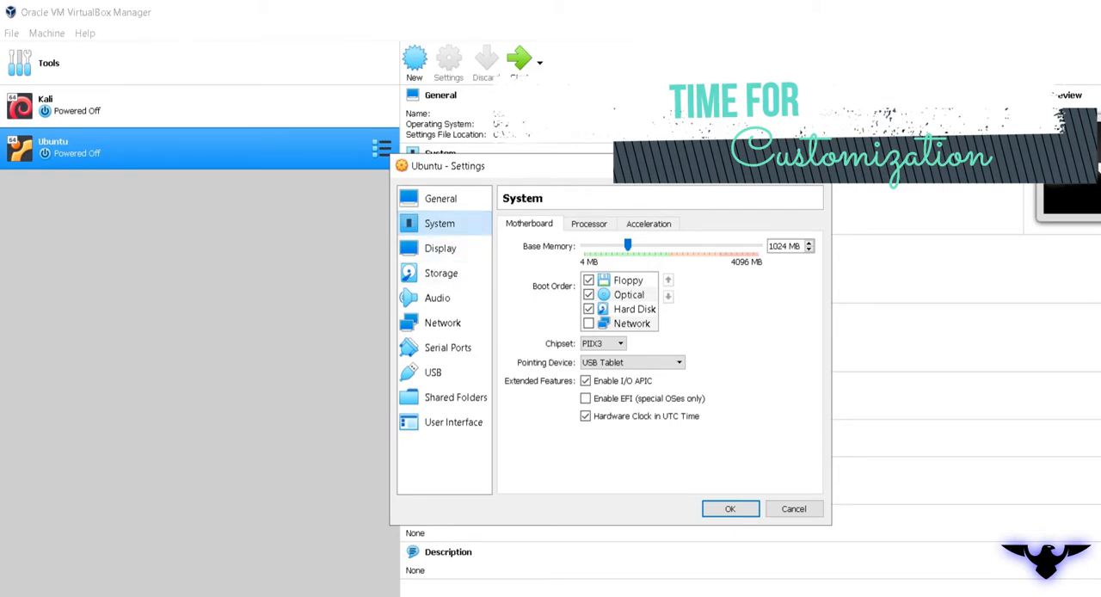
pyautogui.click(589, 224)
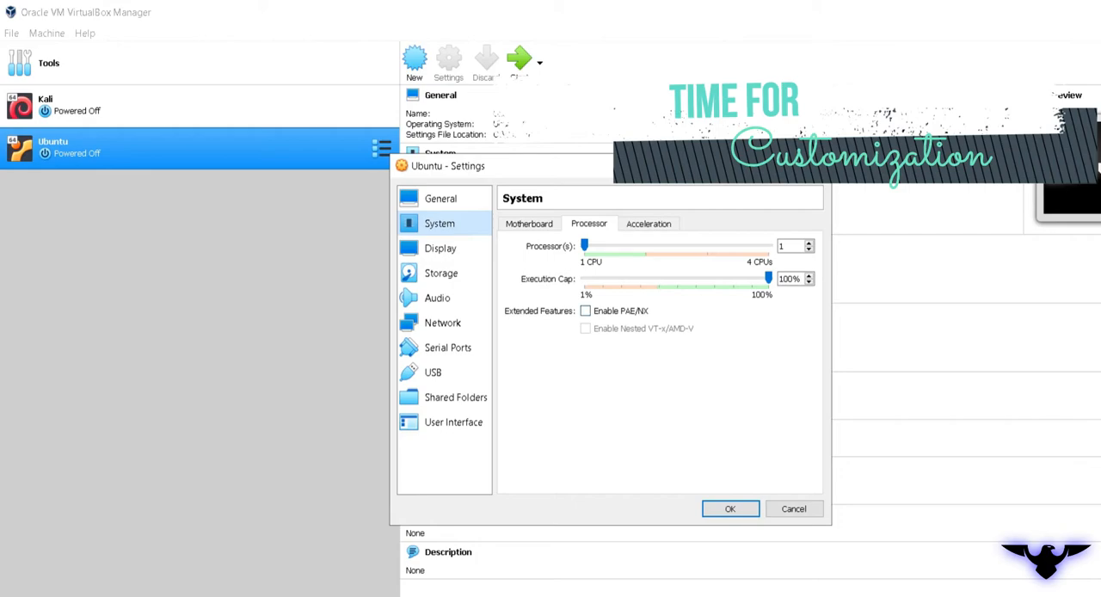
pyautogui.click(585, 311)
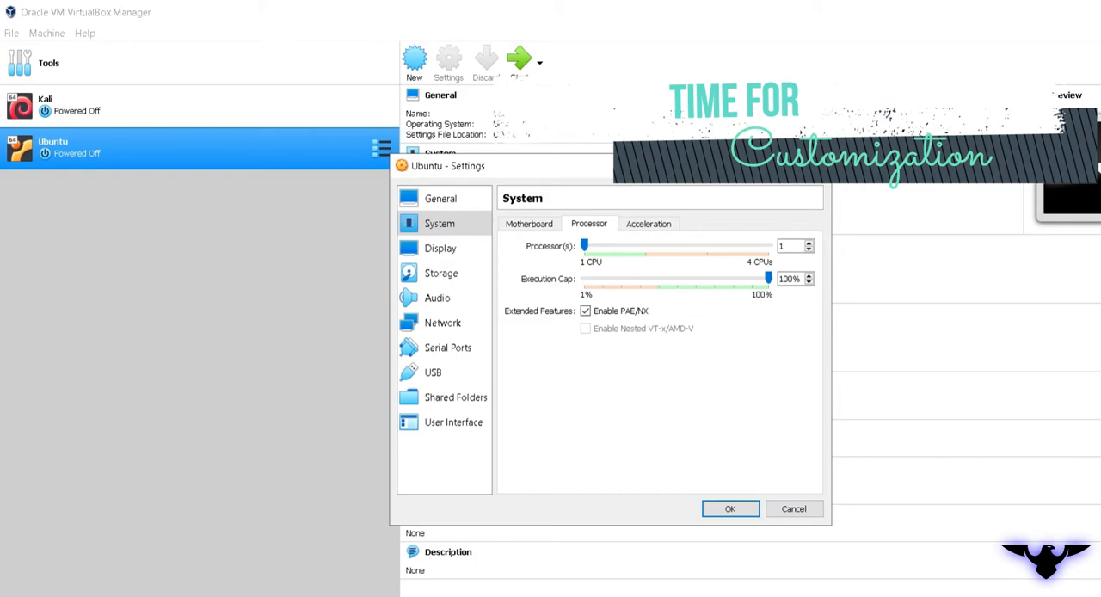
pyautogui.click(649, 224)
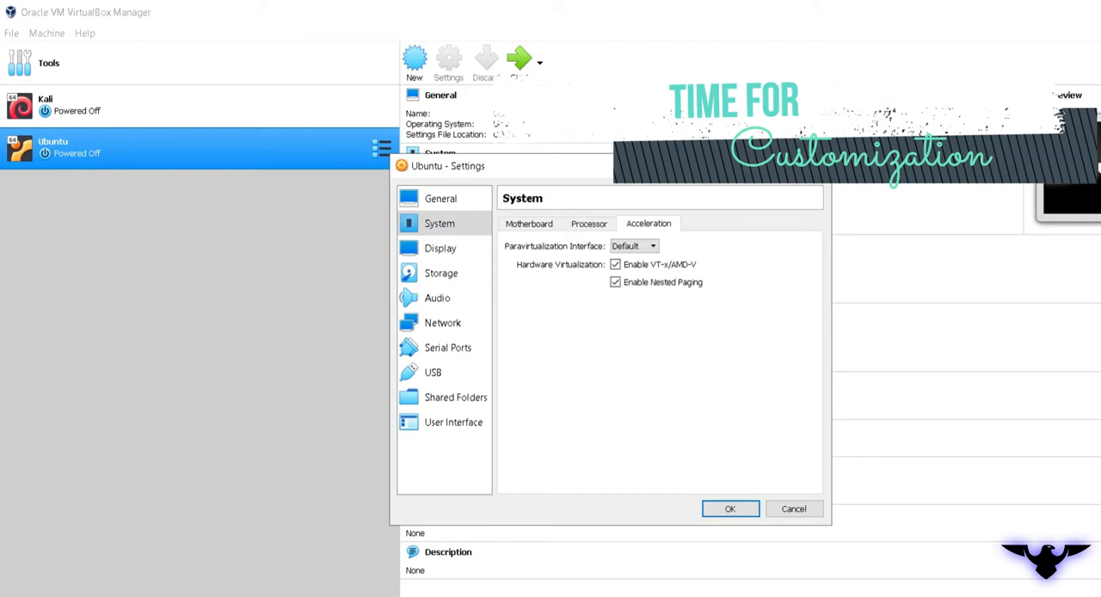
pyautogui.click(440, 248)
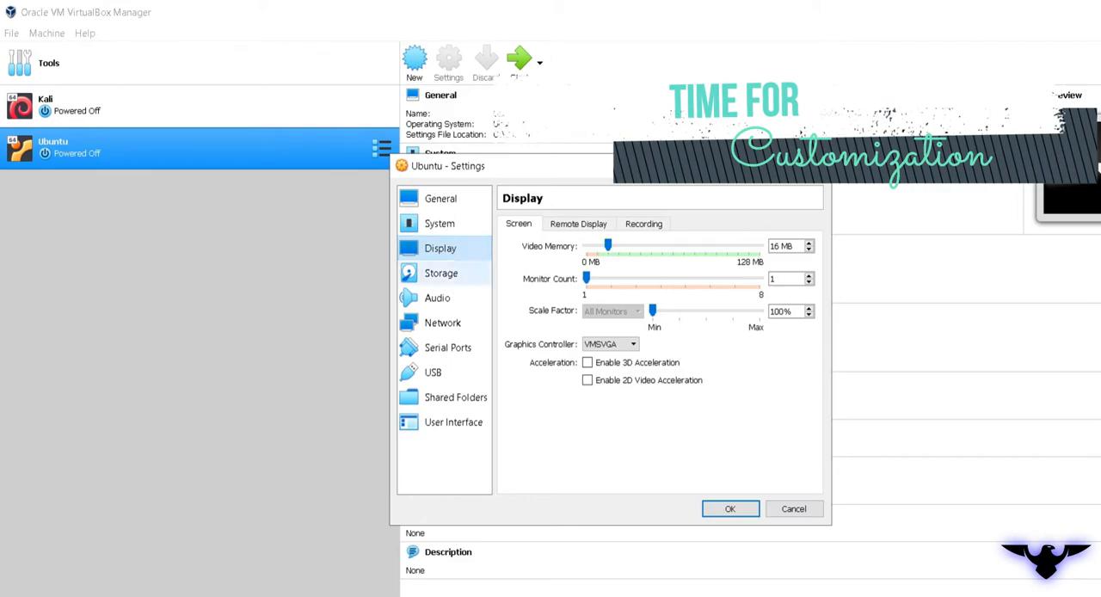
# Load ubuntu-16.04.6-desktop-i386 from the Desktop's ISO\ubuntu i386 folder into the empty IDE optical drive and save the machine settings
pyautogui.click(441, 272)
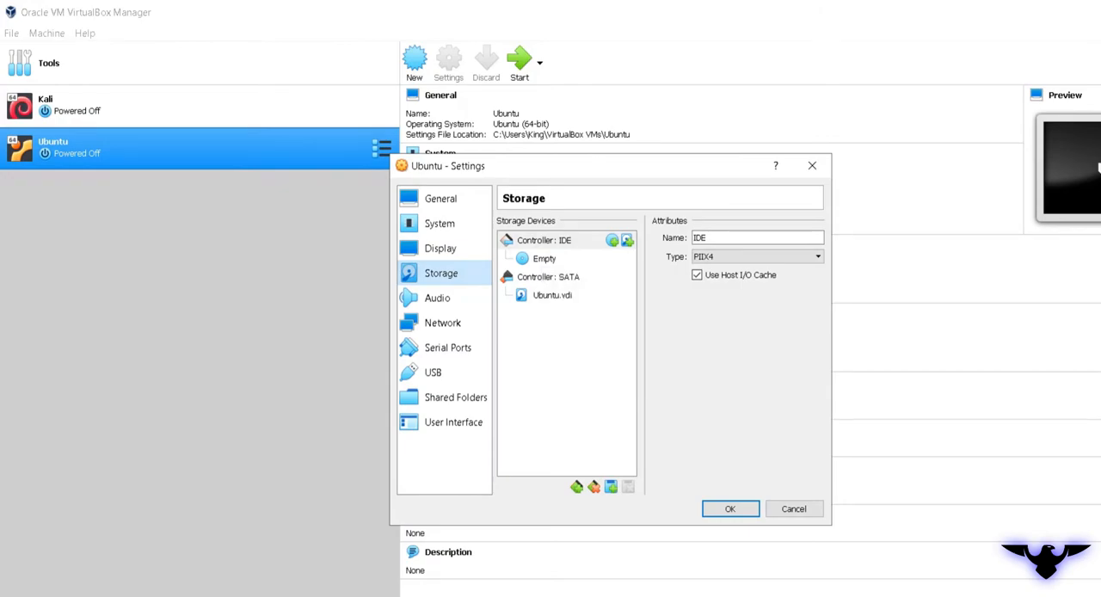
pyautogui.click(544, 258)
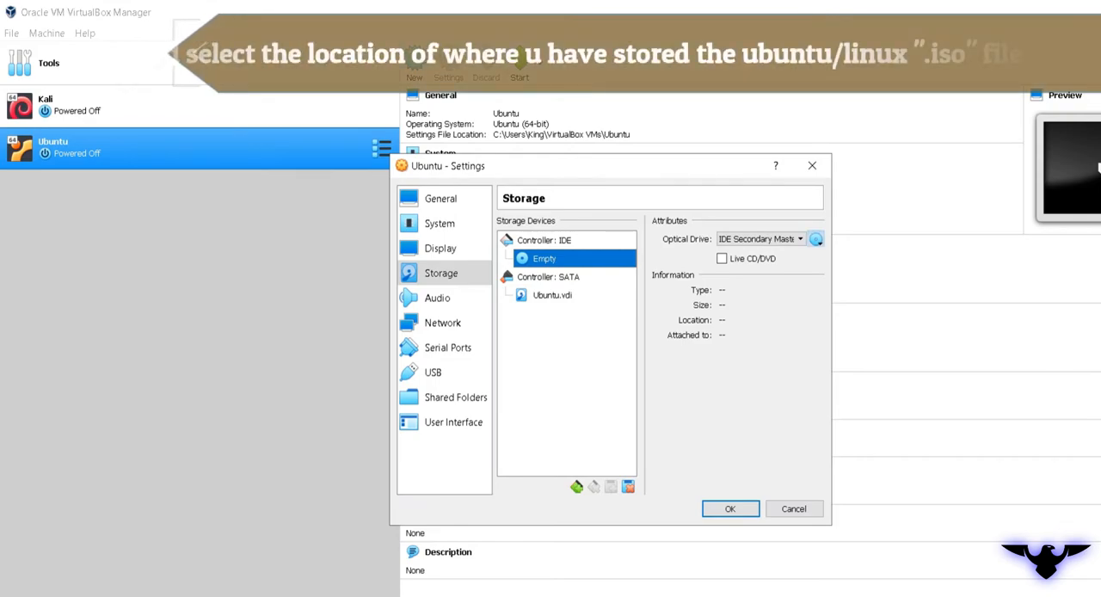
pyautogui.click(815, 239)
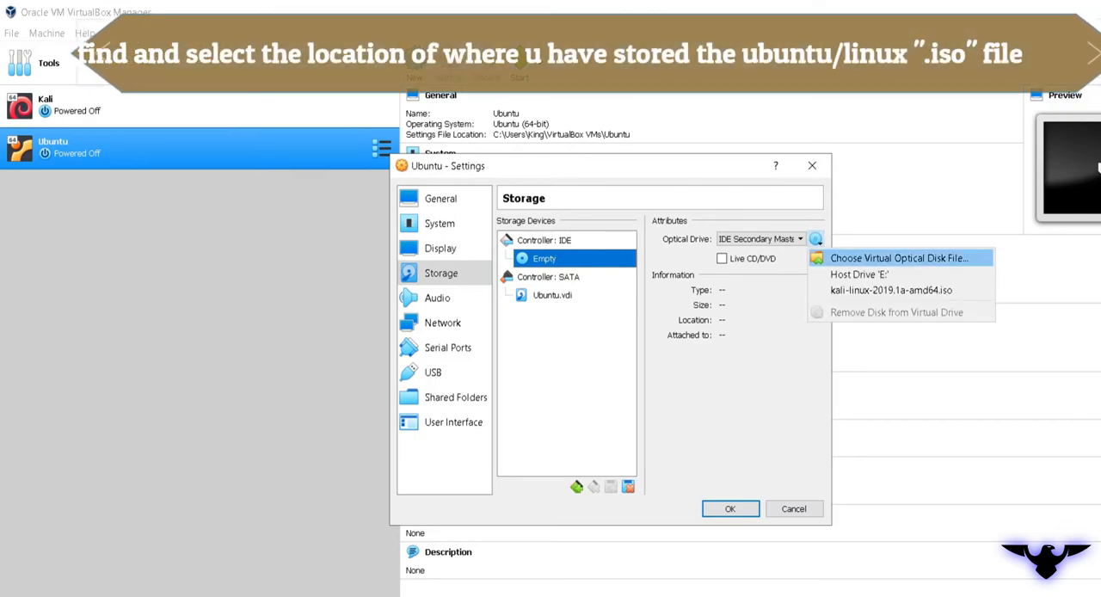
pyautogui.click(898, 258)
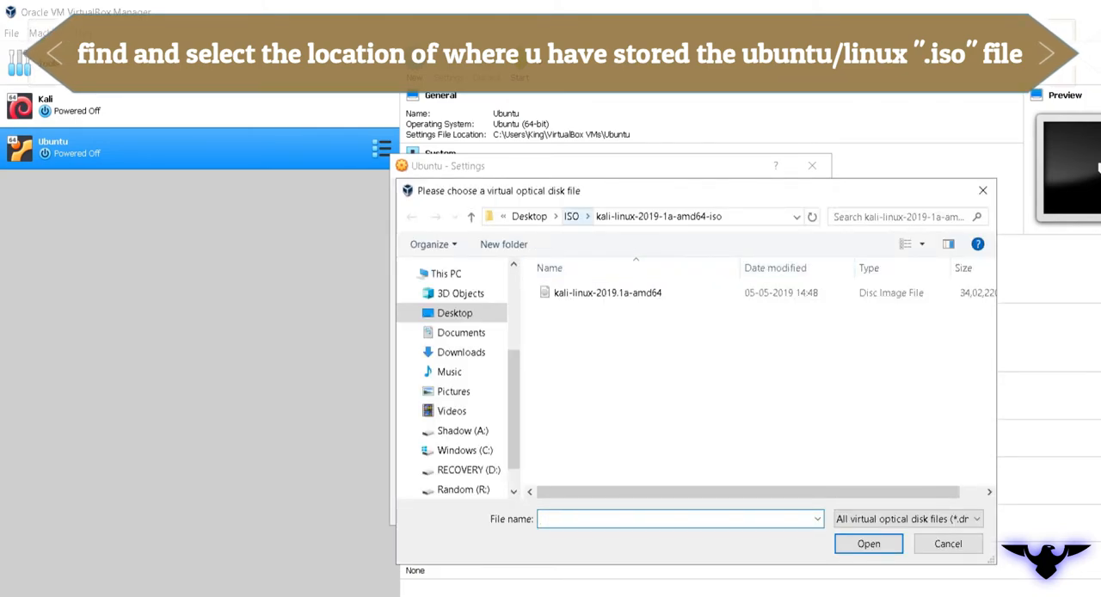
pyautogui.click(530, 217)
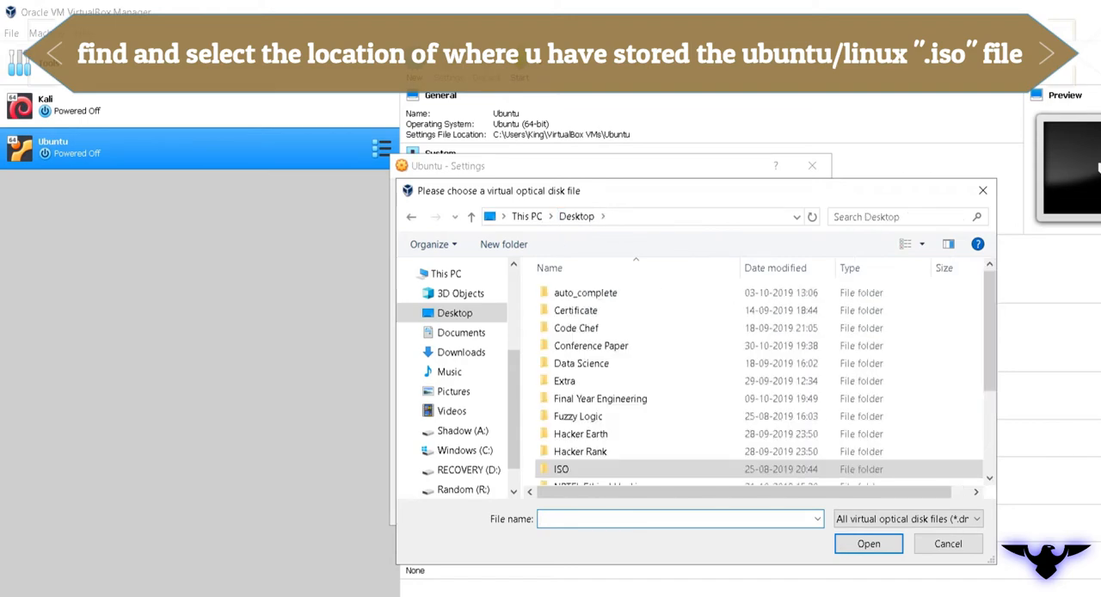
pyautogui.doubleClick(562, 469)
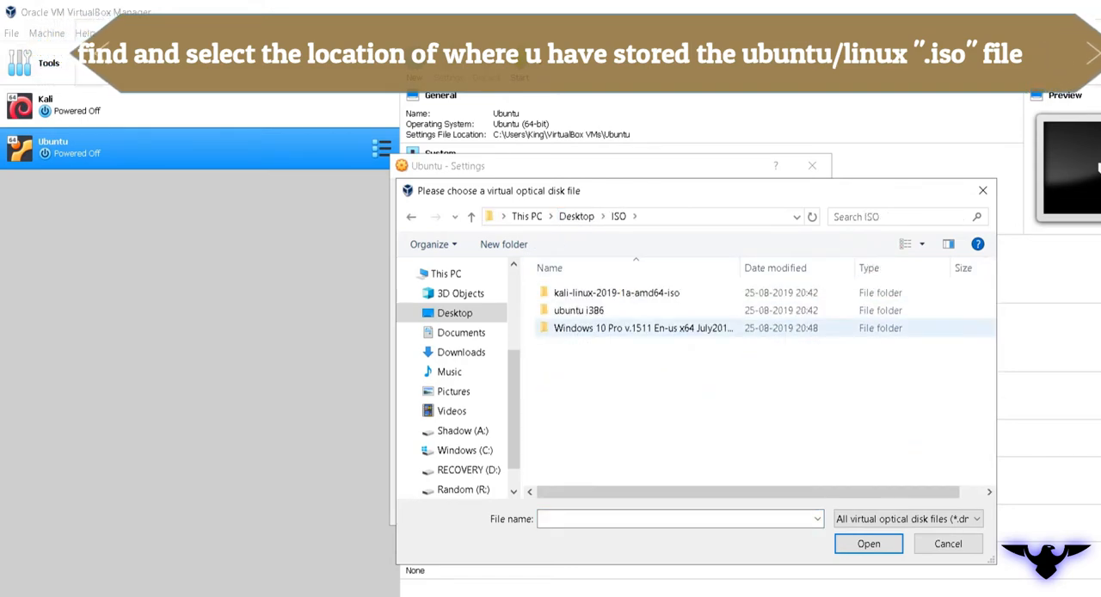
pyautogui.click(578, 310)
pyautogui.doubleClick(579, 310)
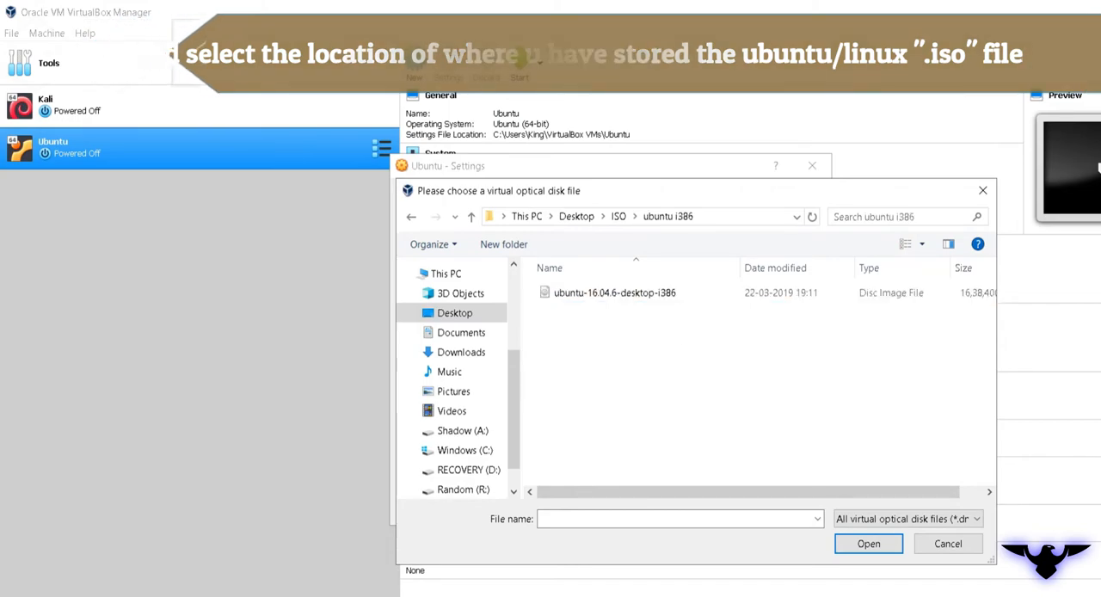
pyautogui.doubleClick(614, 292)
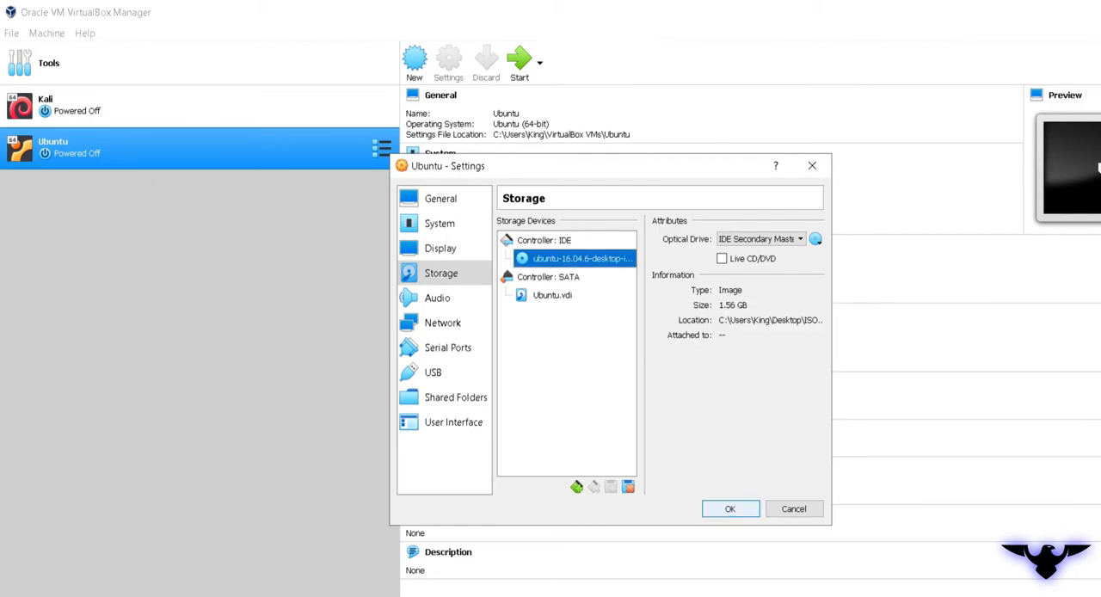
pyautogui.click(729, 508)
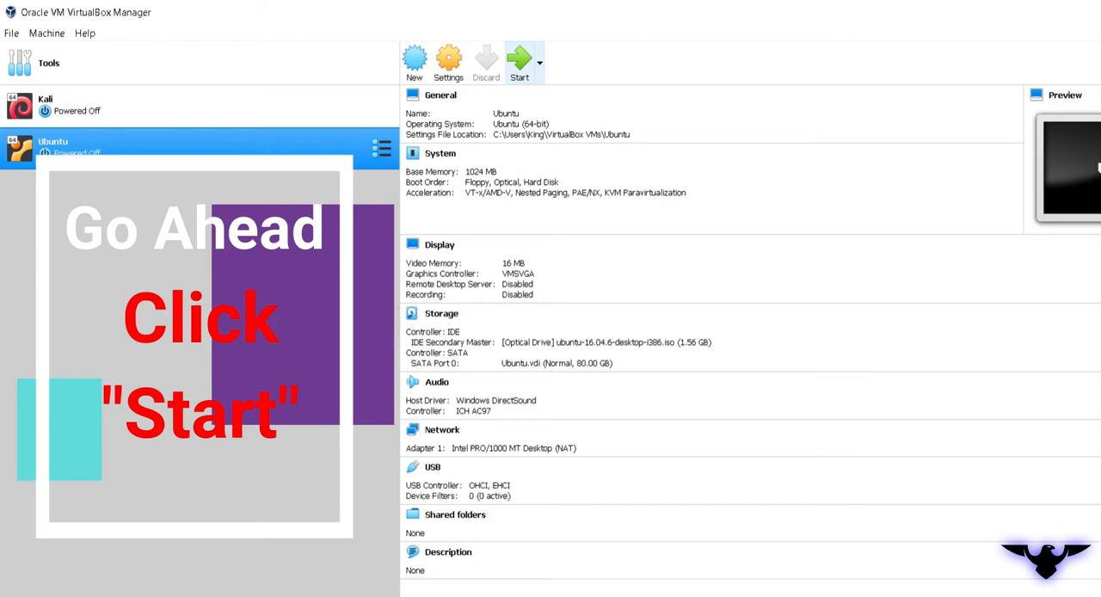
# Start the Ubuntu machine, maximize its window and choose to install Ubuntu in English
pyautogui.click(520, 60)
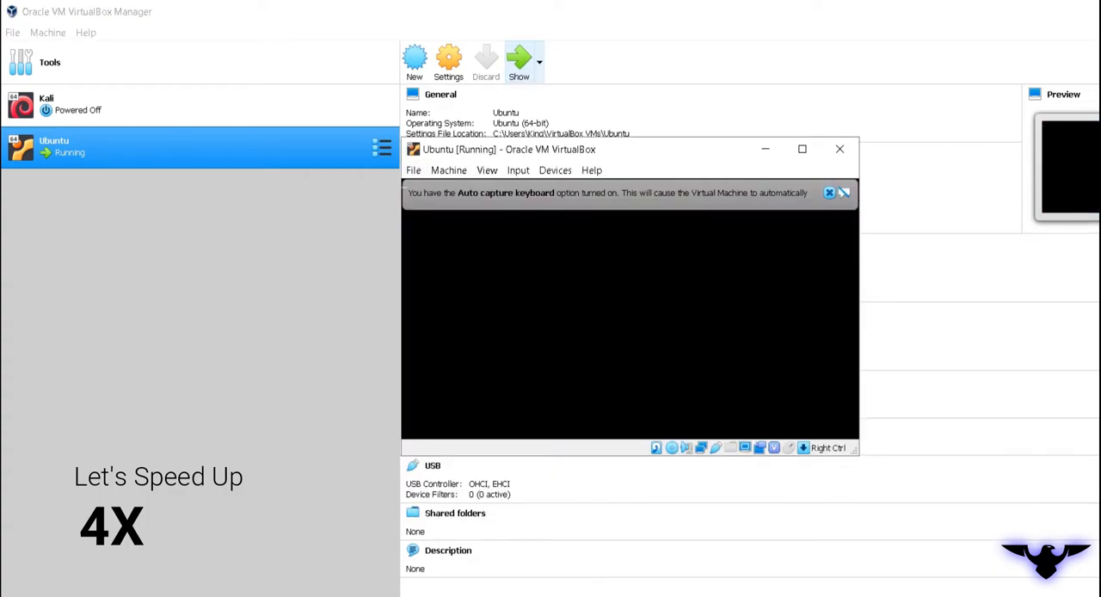
pyautogui.click(802, 149)
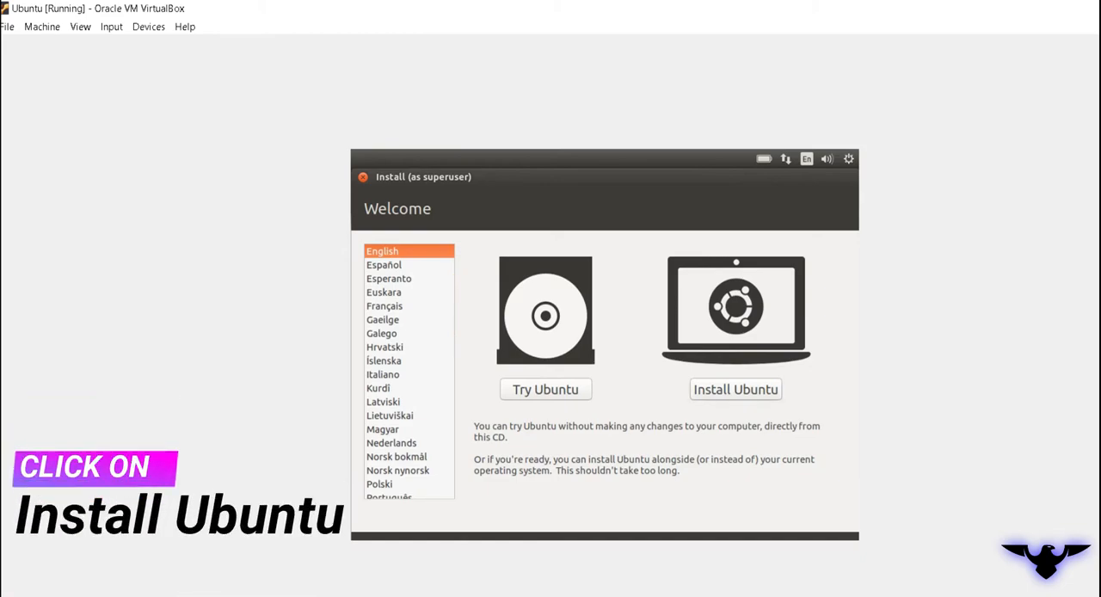
pyautogui.click(736, 390)
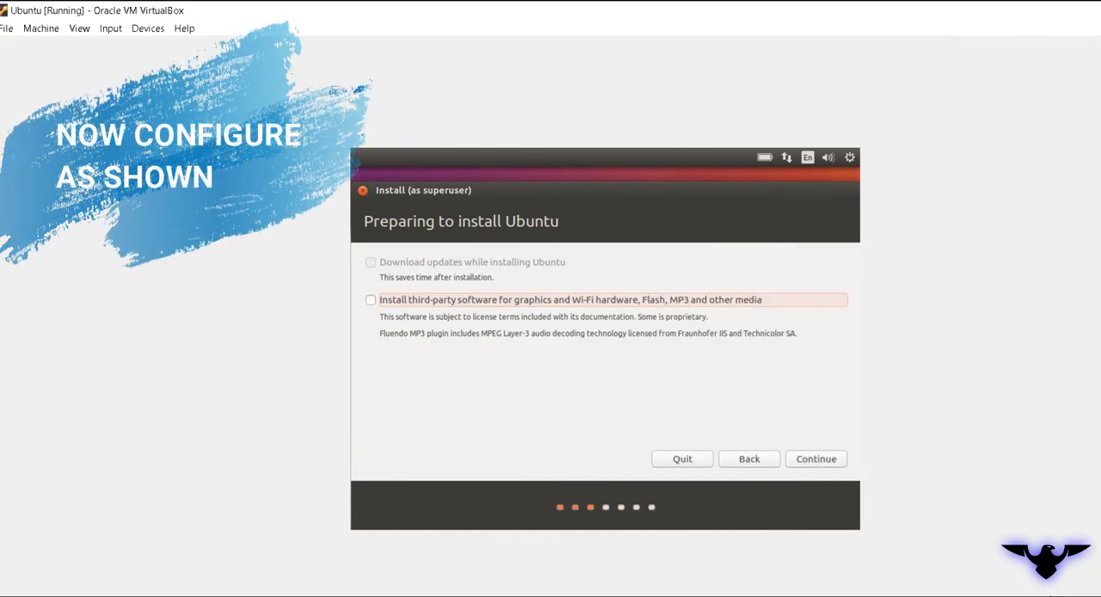
# Install without third-party software, erasing the disk for Ubuntu, and confirm writing the partition changes
pyautogui.click(815, 458)
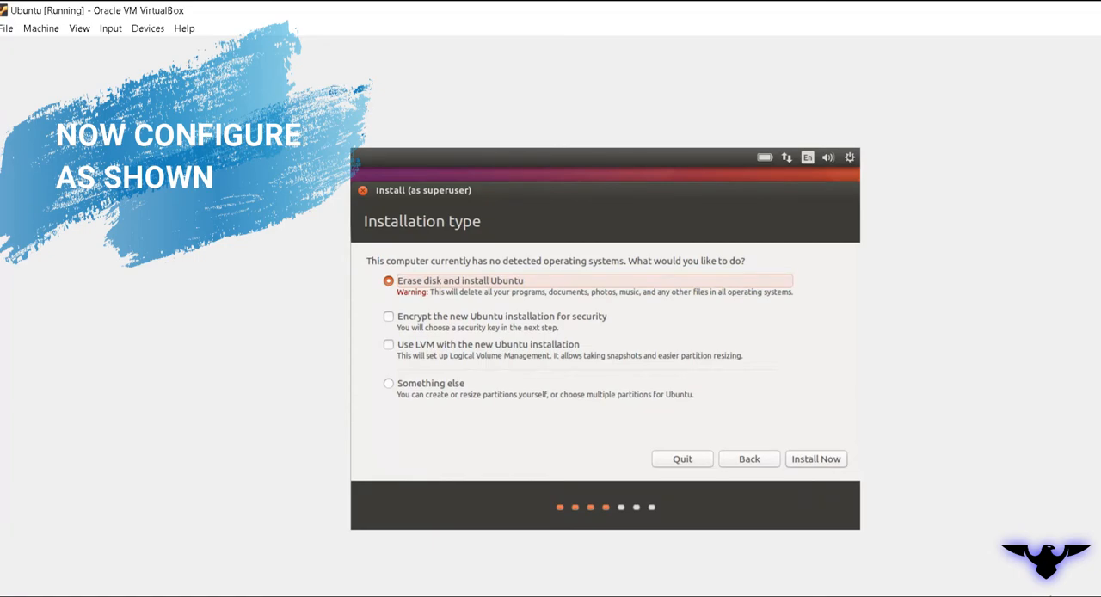
pyautogui.click(815, 459)
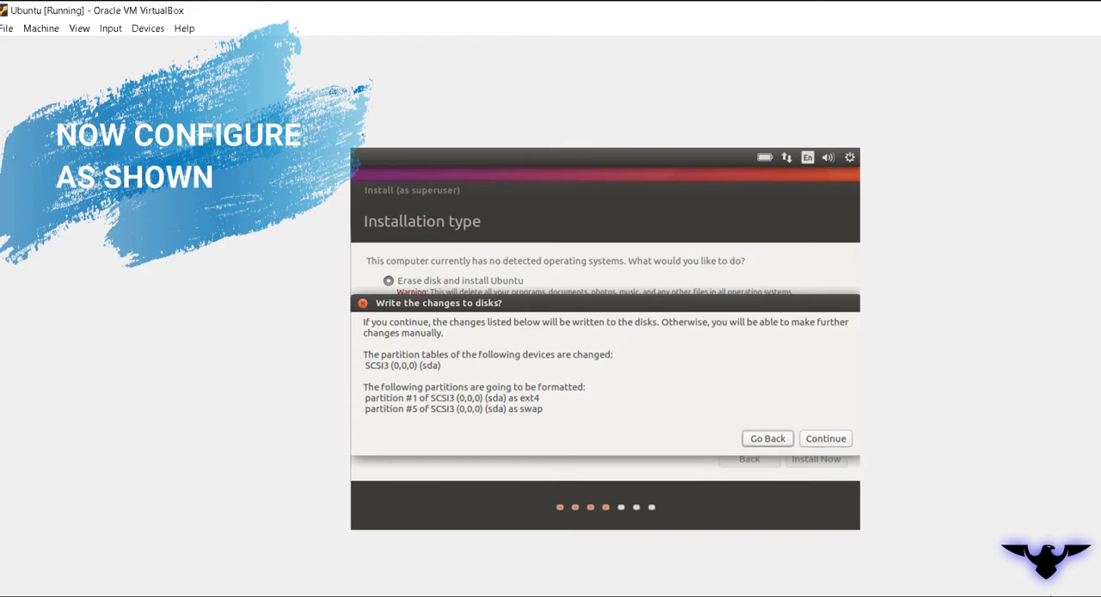
pyautogui.click(825, 438)
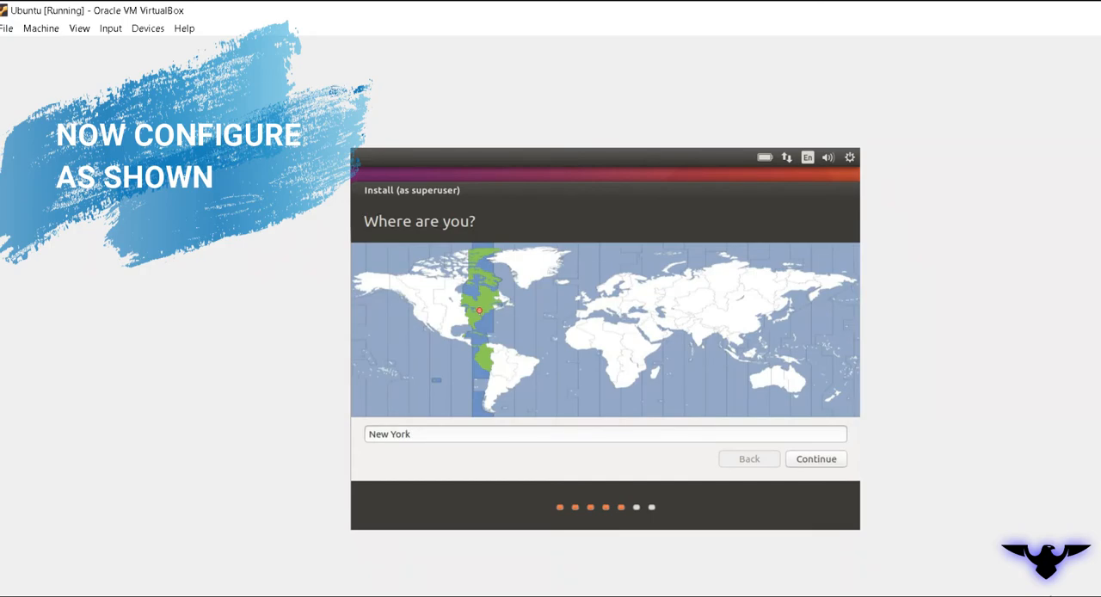
# Set the installation's location to Kolkata on the map and accept the English (US) keyboard layout
pyautogui.click(698, 338)
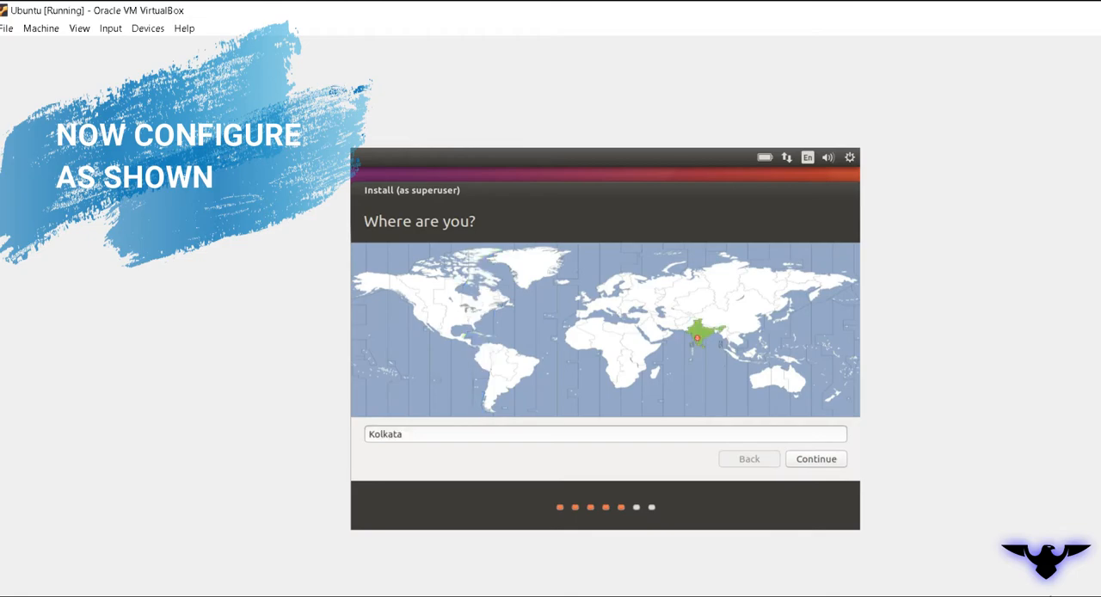
pyautogui.click(816, 459)
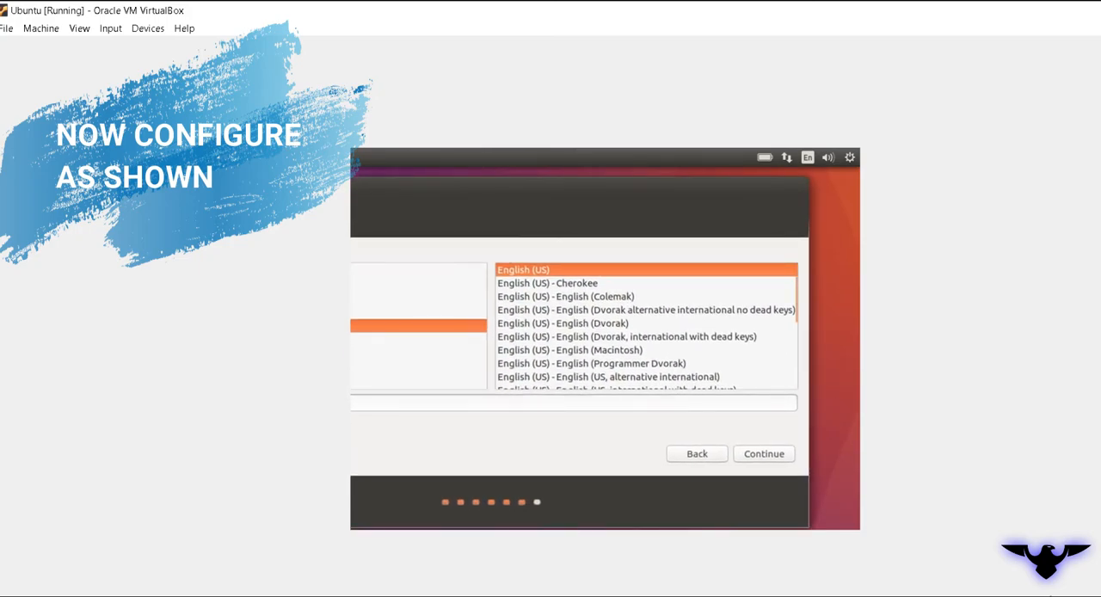
pyautogui.click(764, 453)
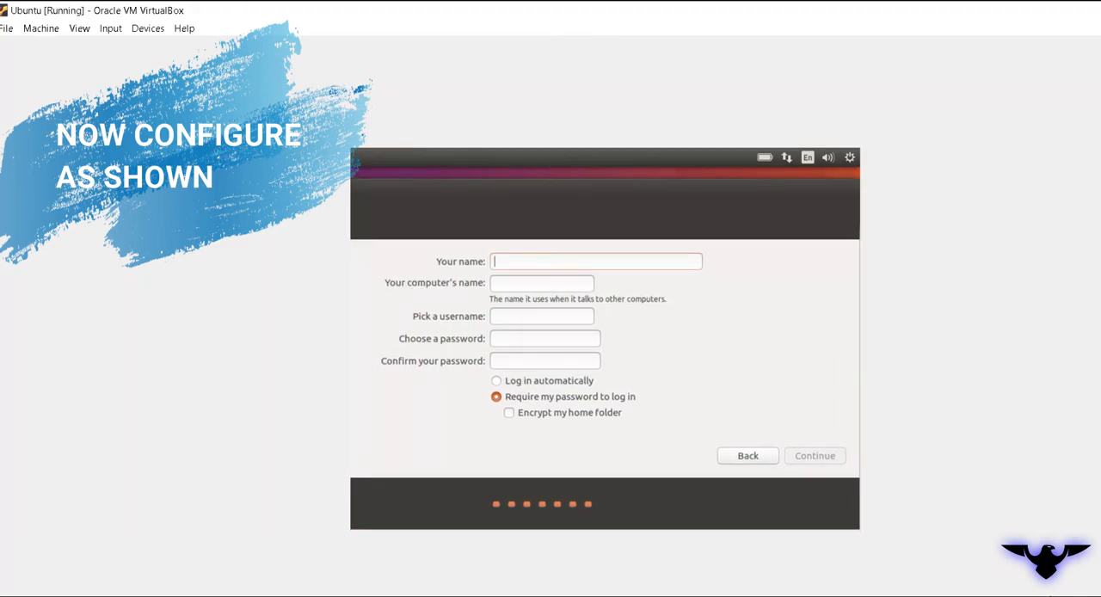
# Enter UBUNTU as the name for the new Ubuntu account
pyautogui.write('U')
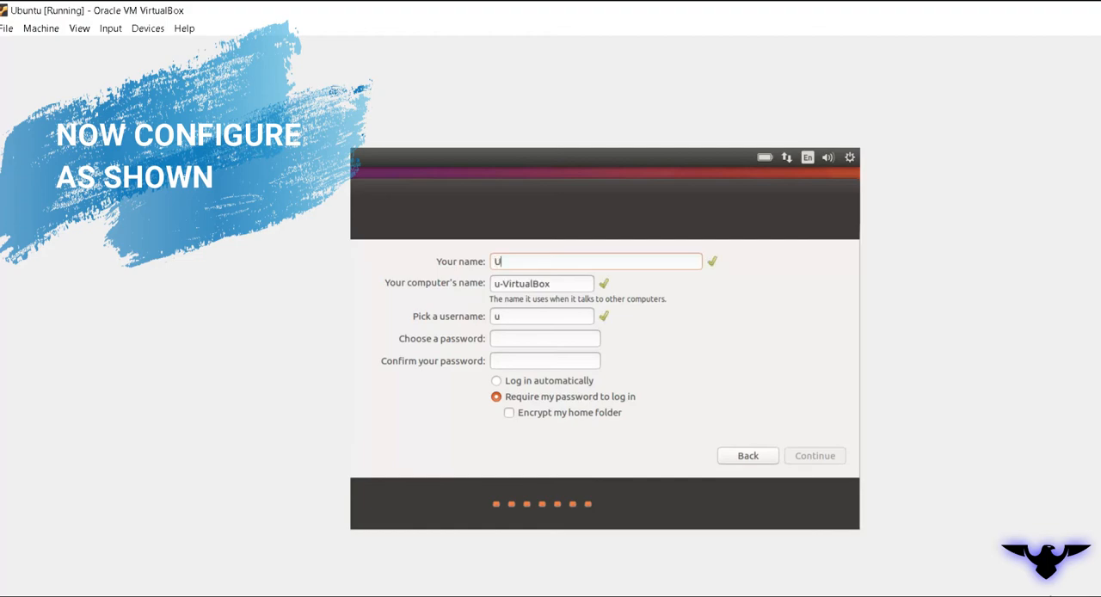
pyautogui.write('BUNT')
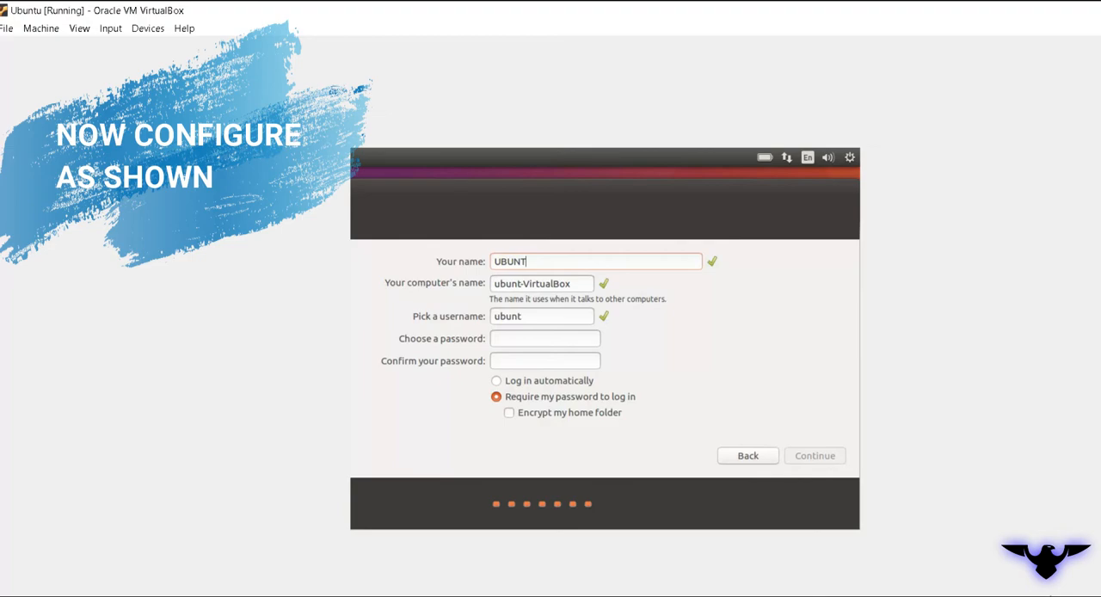
pyautogui.write('U123')
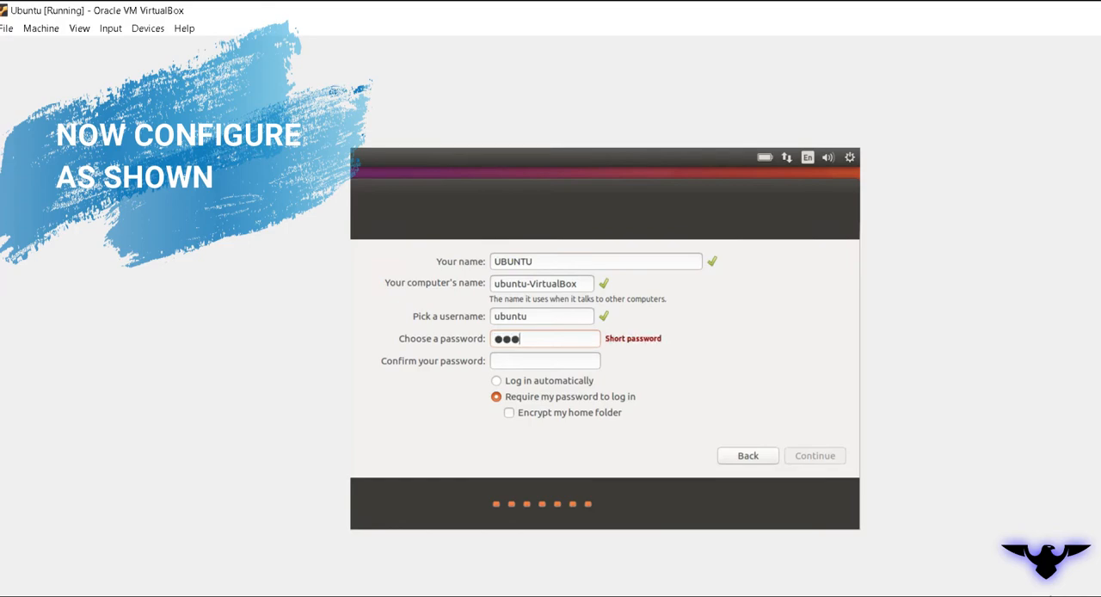
pyautogui.write('45678')
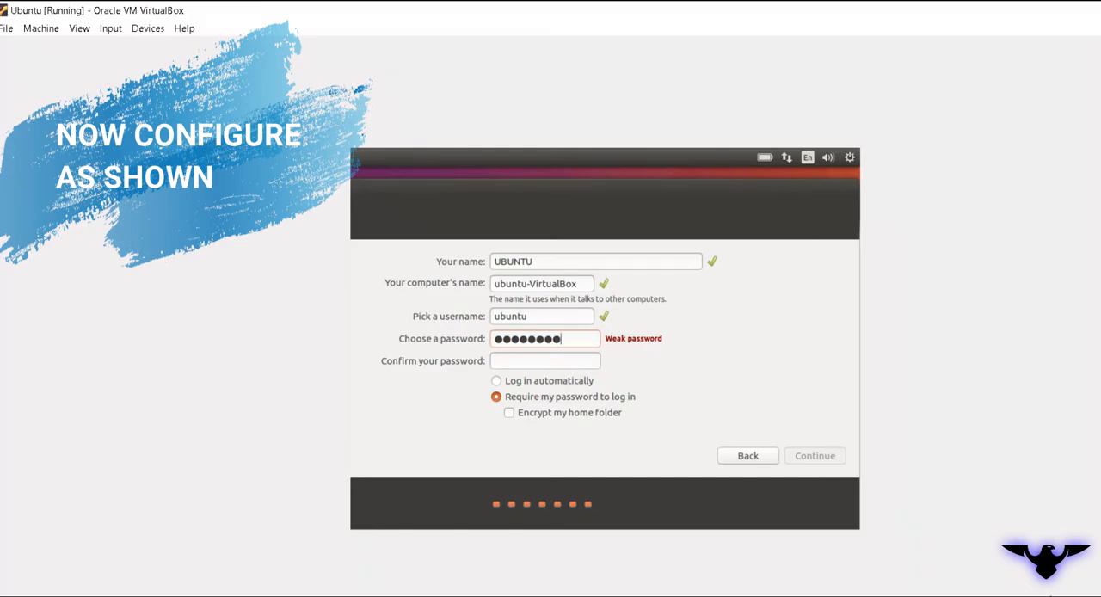
pyautogui.write('90123')
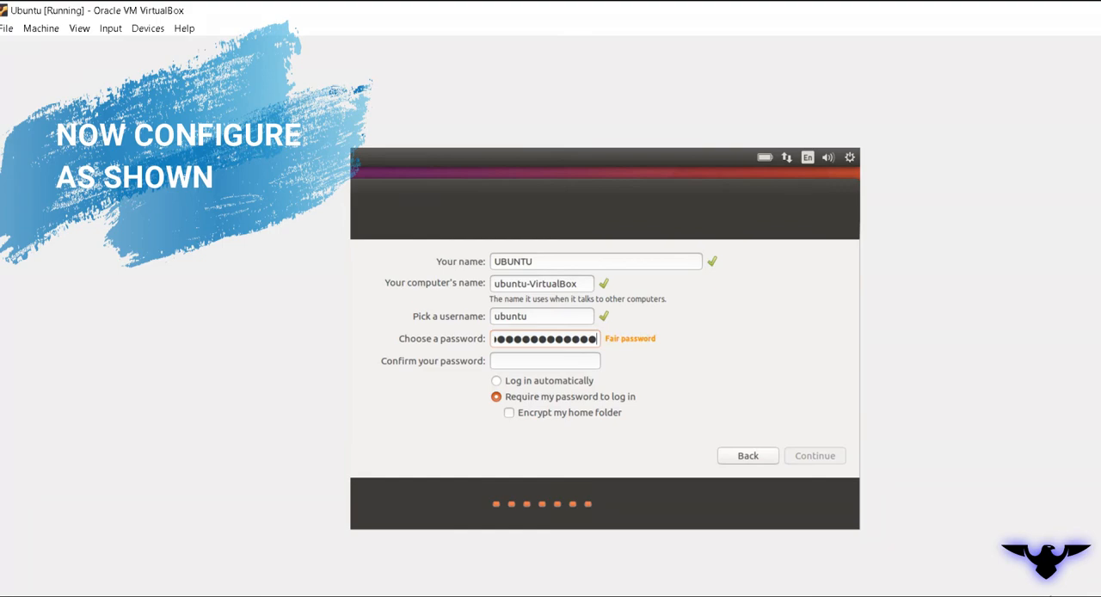
# Enter and confirm the account password, choose automatic login and continue the installation
pyautogui.click(533, 361)
pyautogui.write('12345678901')
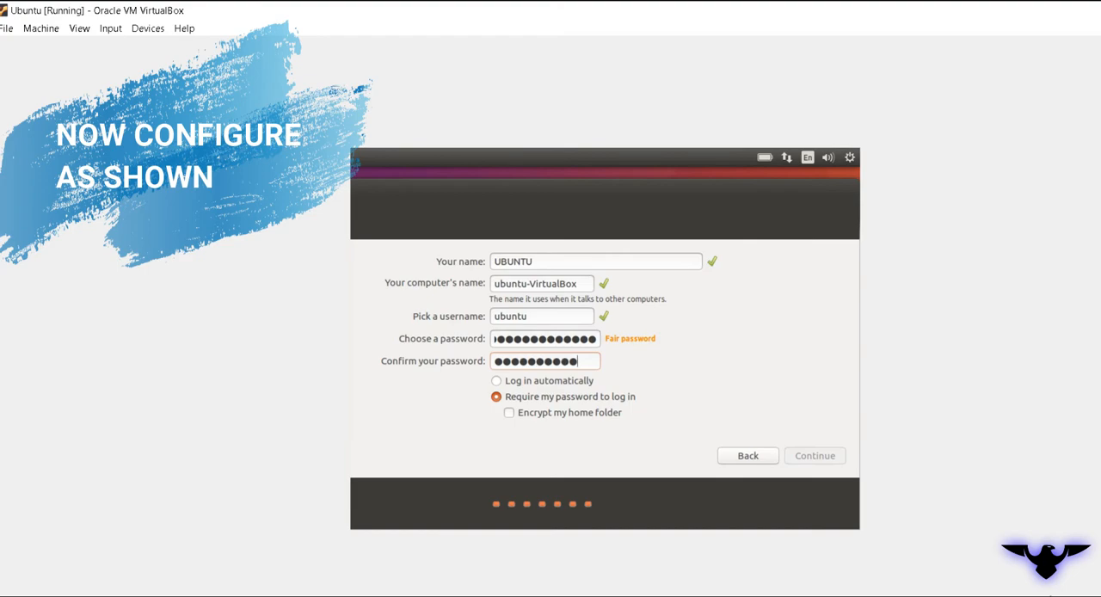
pyautogui.write('23')
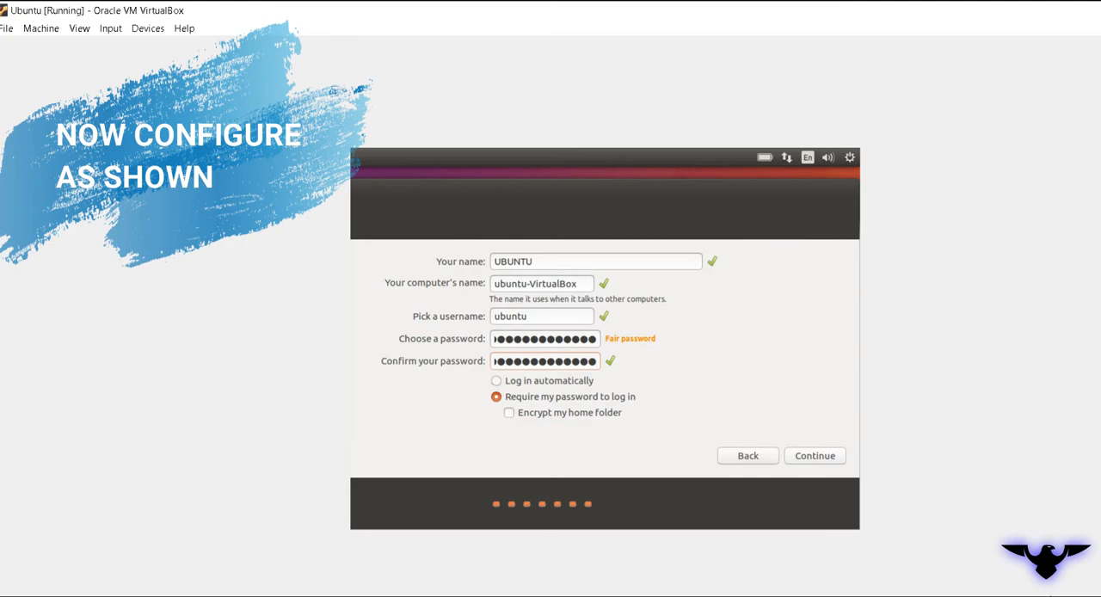
pyautogui.click(496, 380)
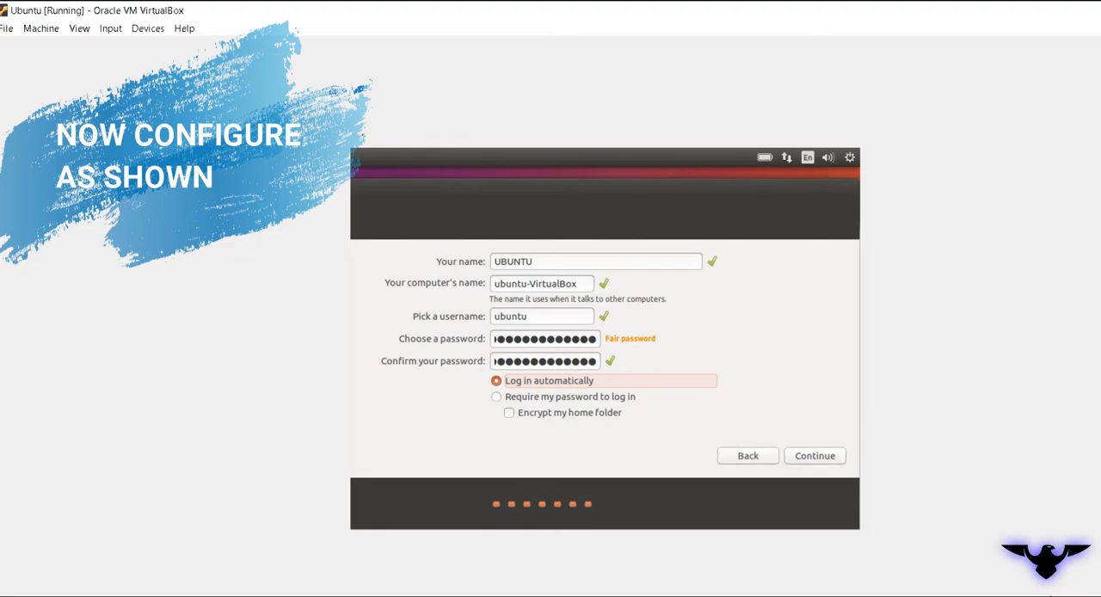
pyautogui.click(815, 456)
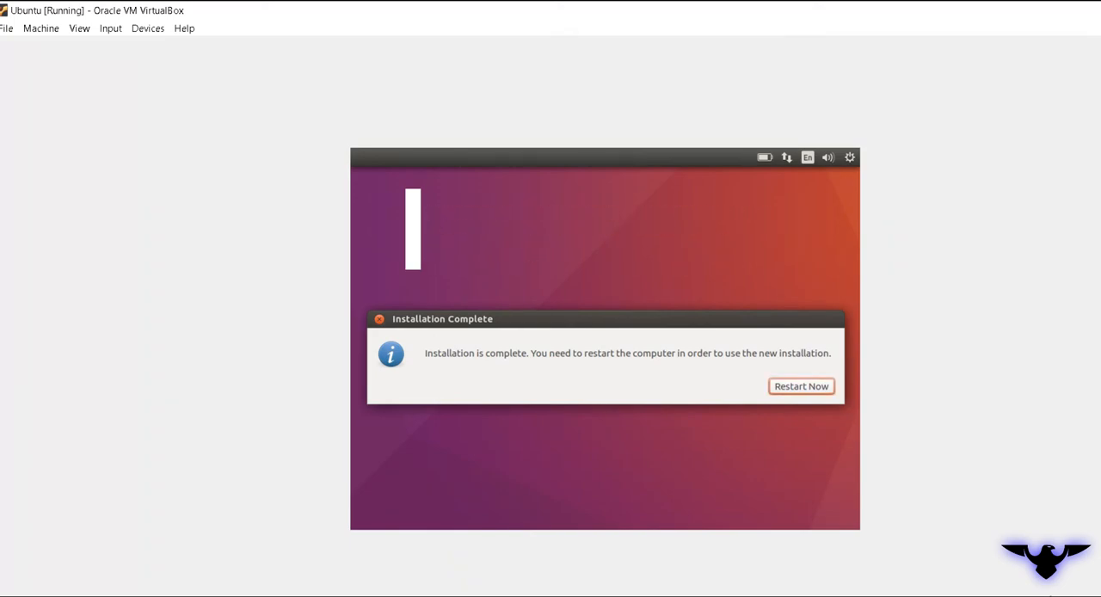
# Restart the virtual machine to finish the installation, continuing past the request to remove the installation medium
pyautogui.press('Return')
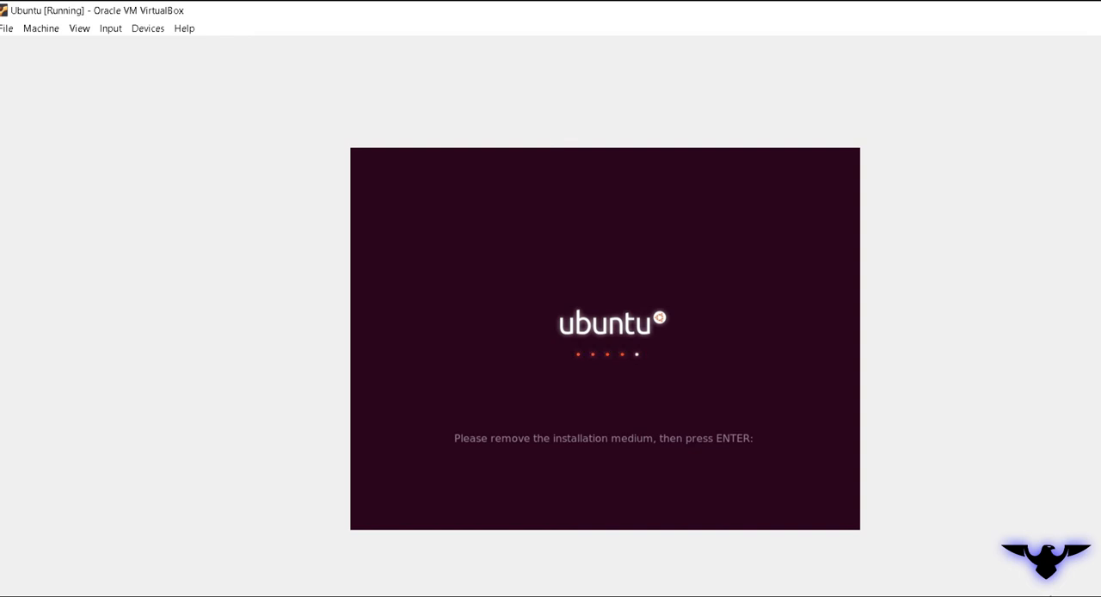
pyautogui.press('Return')
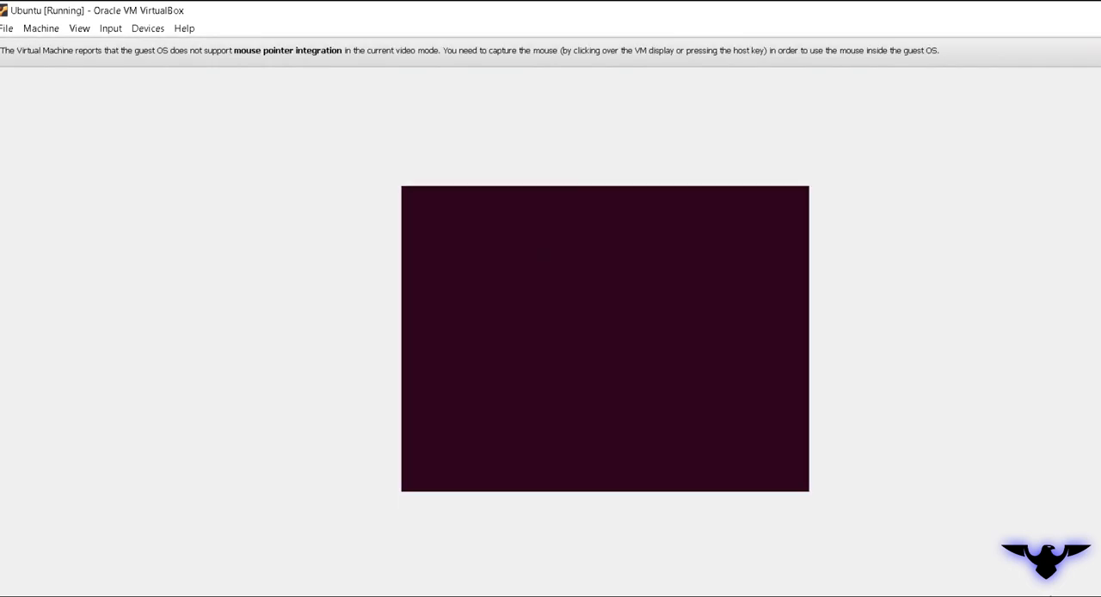